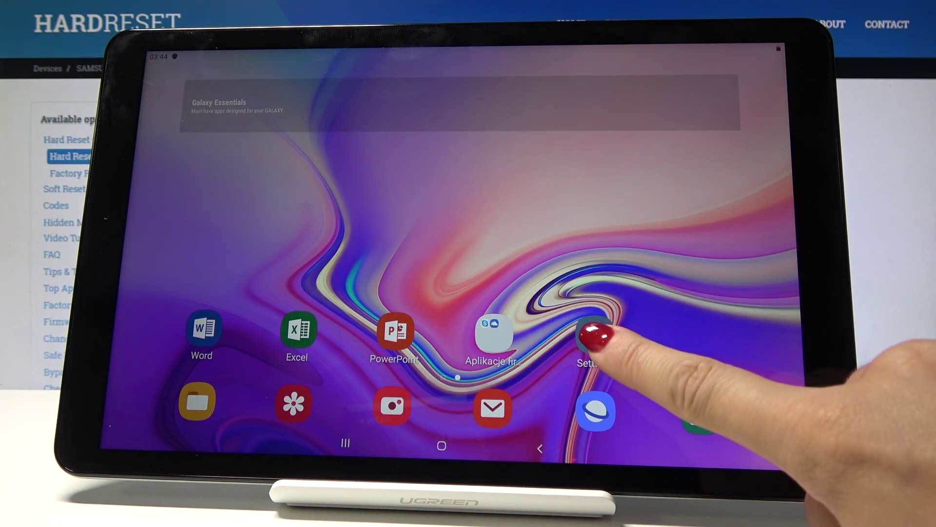
Step: Go to Settings, then General management, then the Date and time page
click(595, 335)
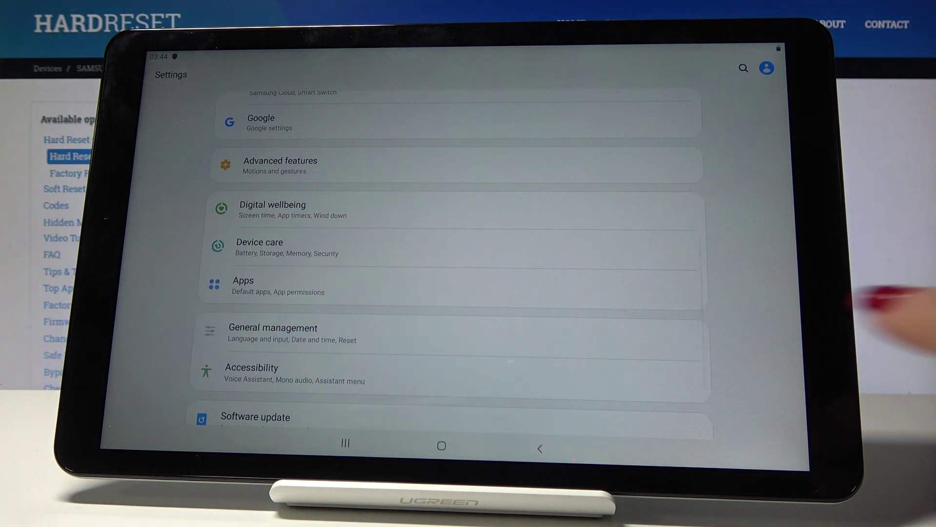
click(589, 333)
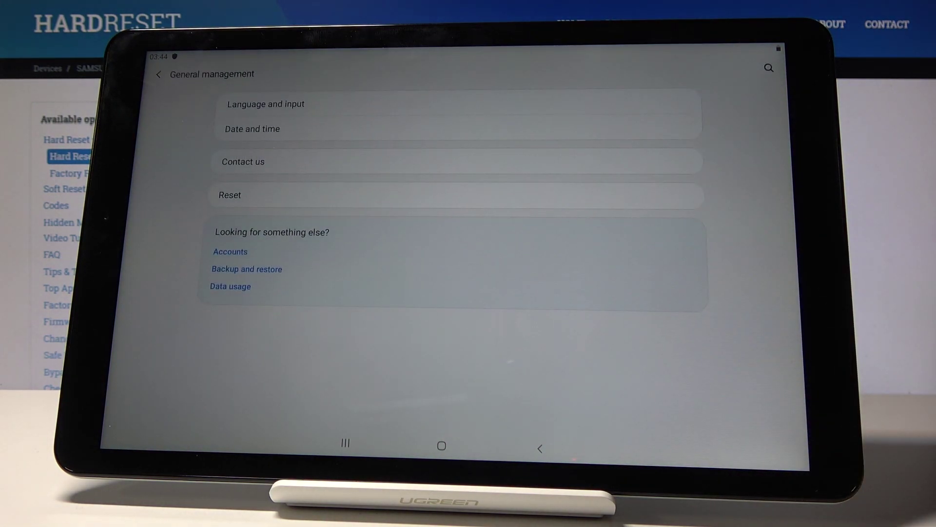
click(658, 129)
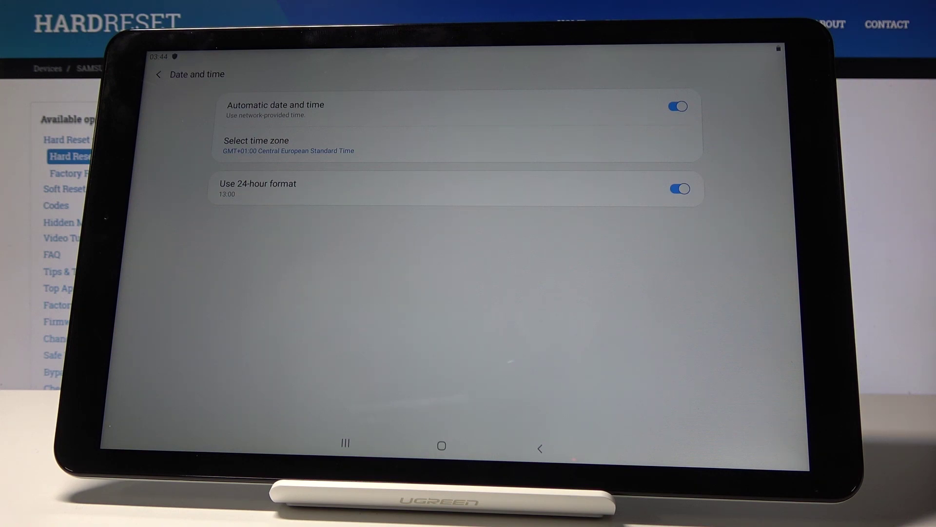
Step: Turn off automatic date and time and choose Mauritius (GMT+04:00) as the time zone
click(678, 105)
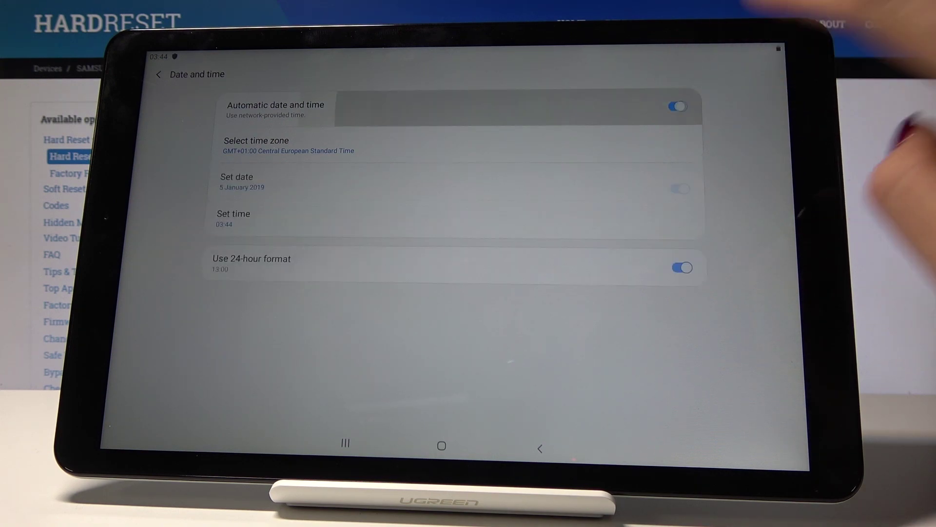
click(388, 143)
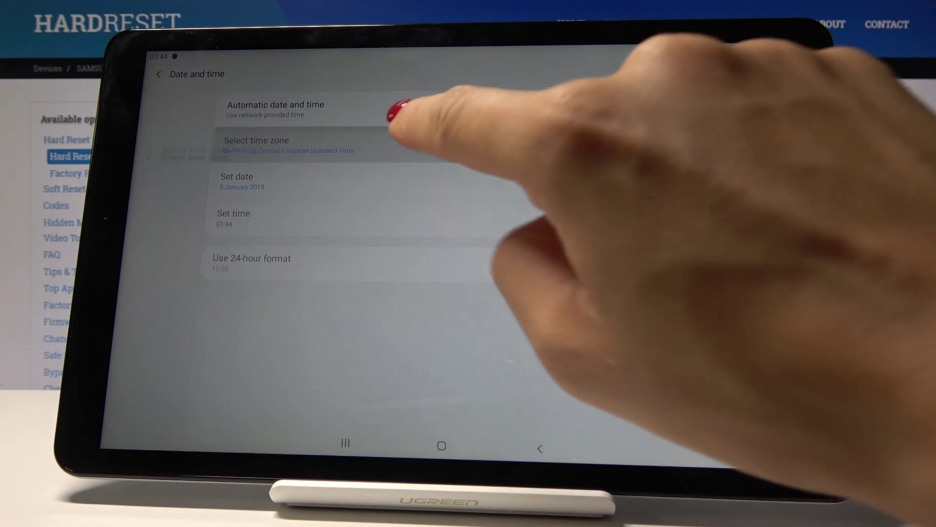
scroll(439, 146, down, 10)
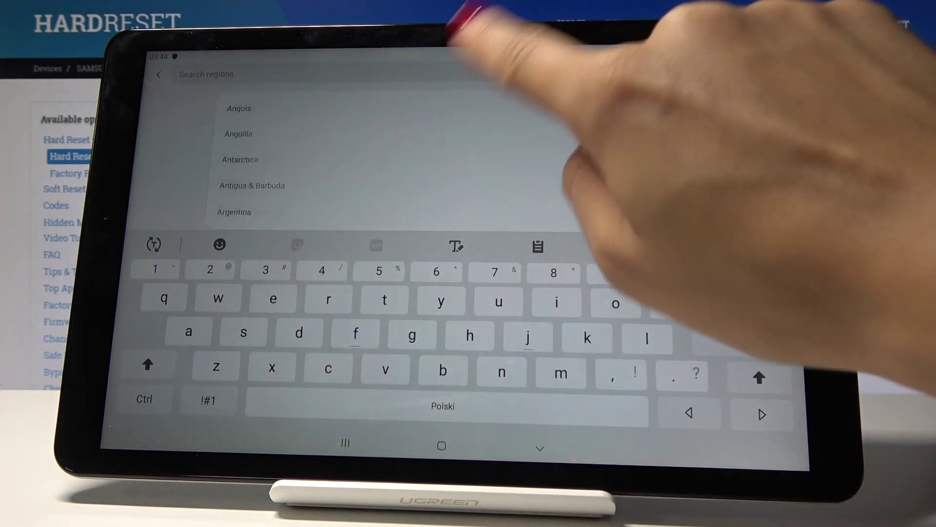
scroll(479, 165, down, 5)
scroll(482, 164, down, 10)
scroll(475, 146, down, 10)
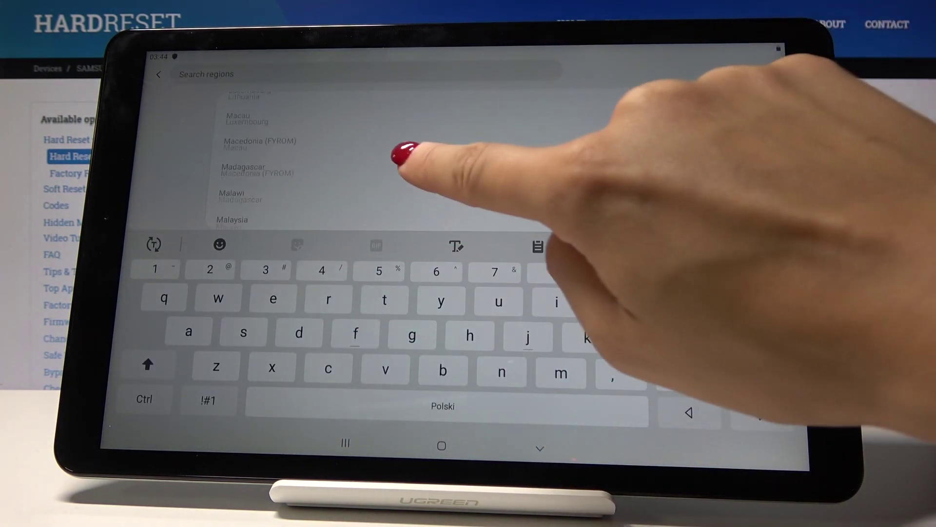
click(241, 169)
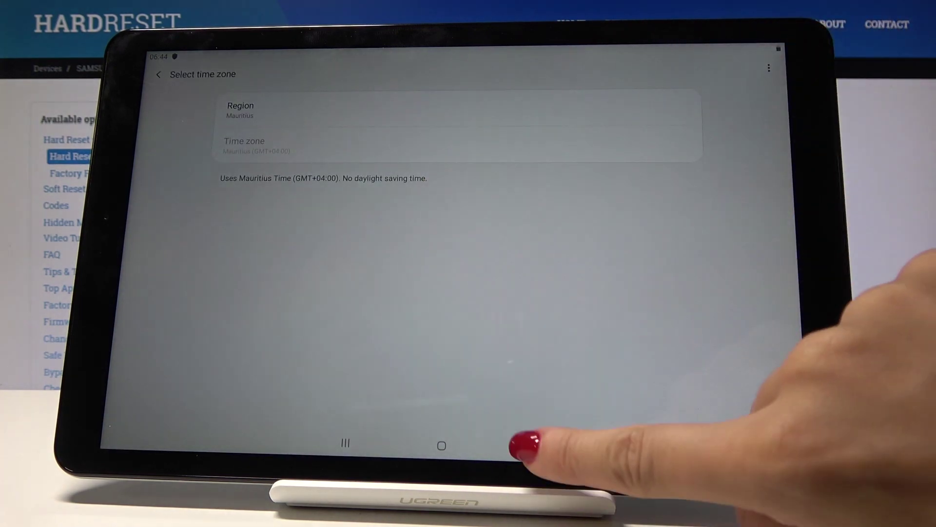
click(539, 448)
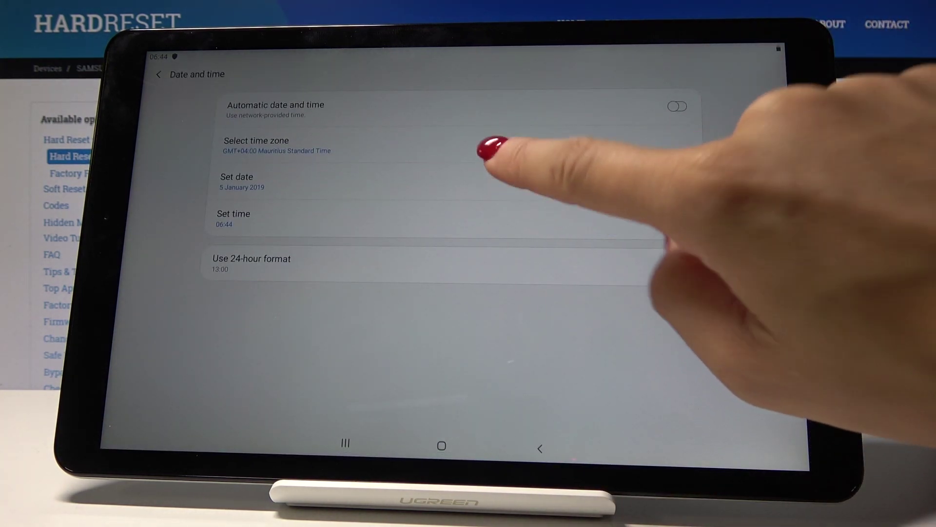
Step: Set the date to 23 January 2019 and the time to 16:28
click(490, 172)
click(397, 349)
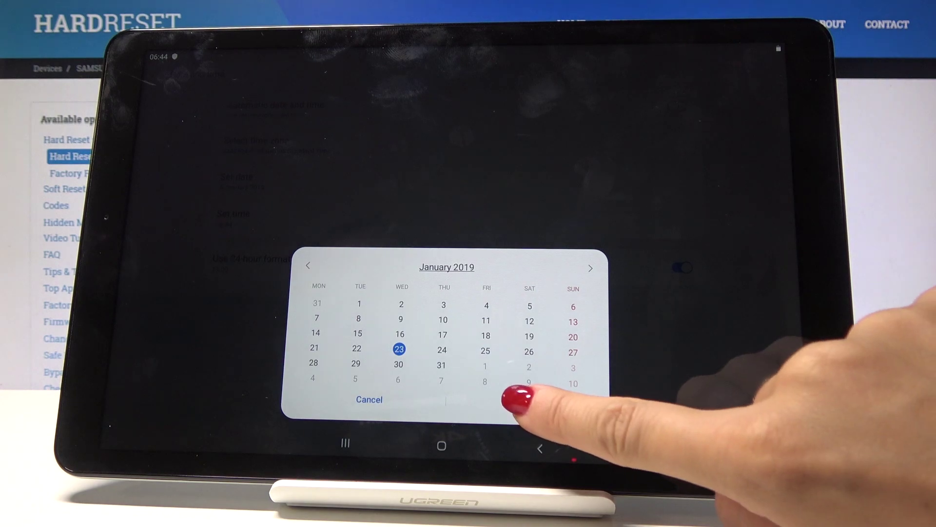
click(516, 401)
click(242, 216)
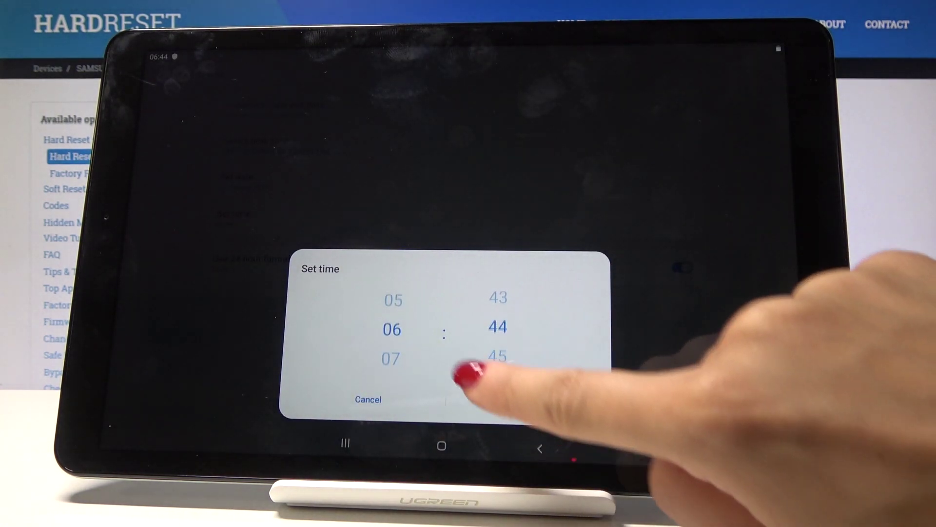
drag(399, 366, 398, 300)
drag(497, 307, 498, 352)
drag(440, 345, 439, 365)
click(517, 401)
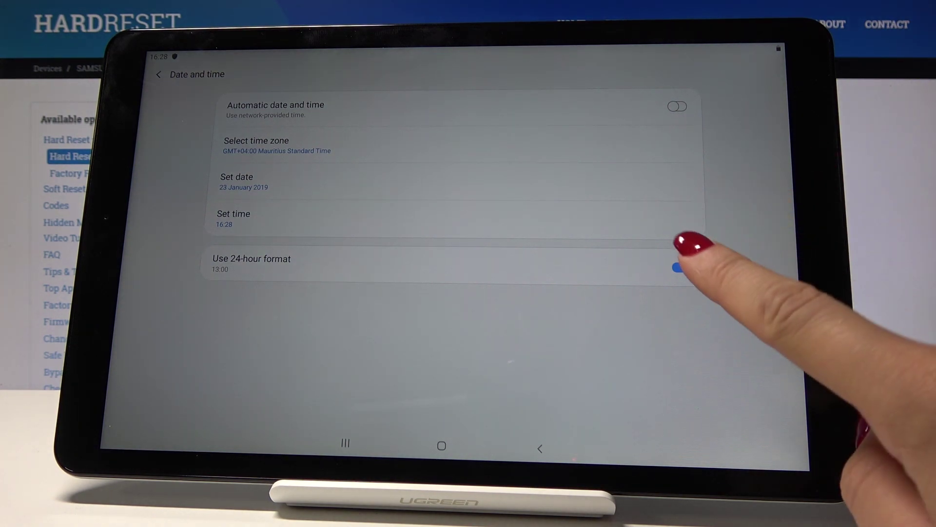
Step: Toggle 24-hour format off and back on, then re-enable automatic date and time
click(683, 267)
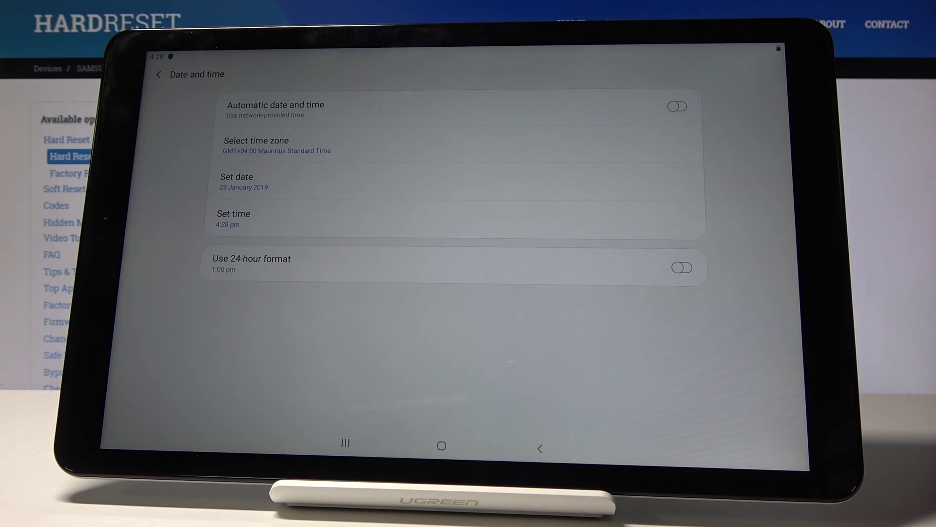
click(681, 266)
click(678, 106)
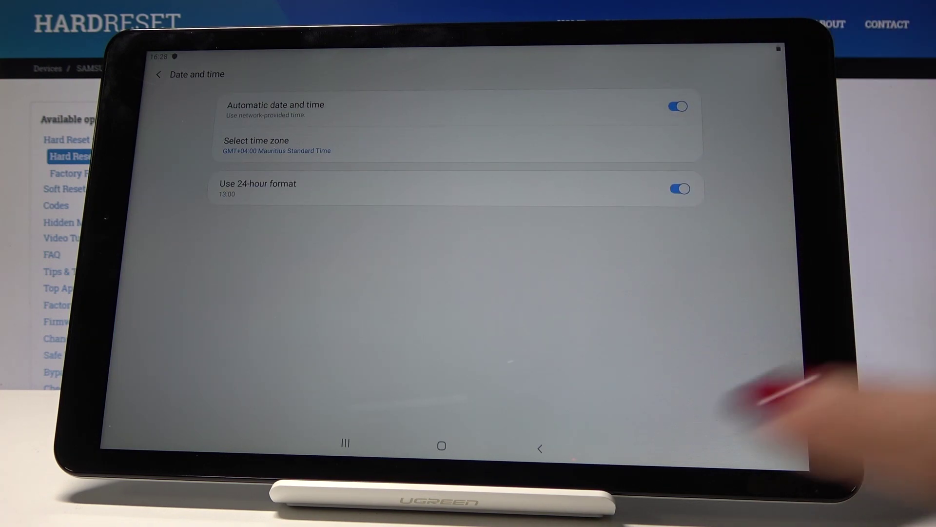
click(442, 445)
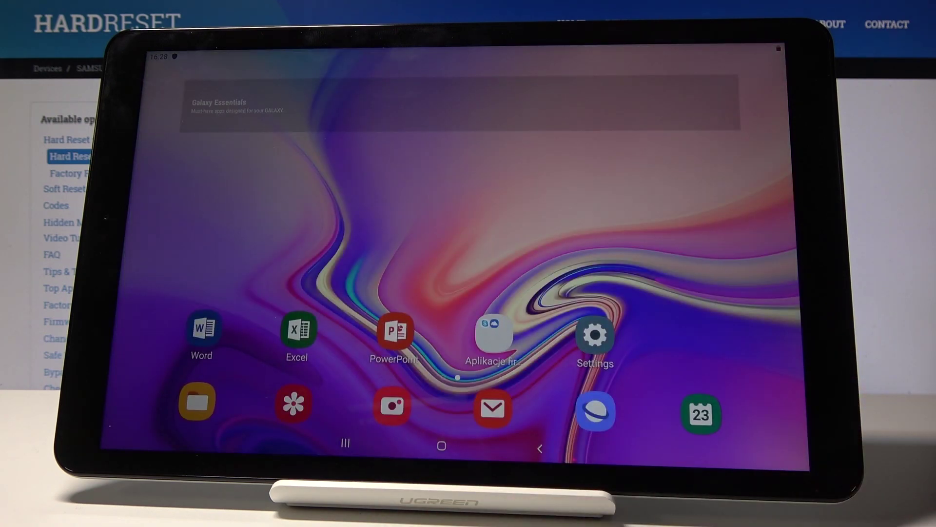